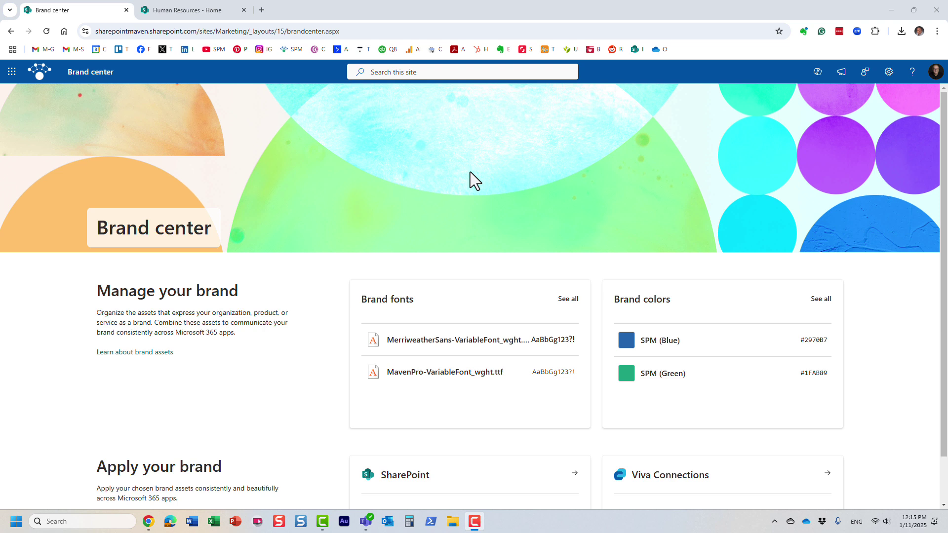
- Switch to the Human Resources - Home tab with its benefits enrollment countdown
left_click(224, 11)
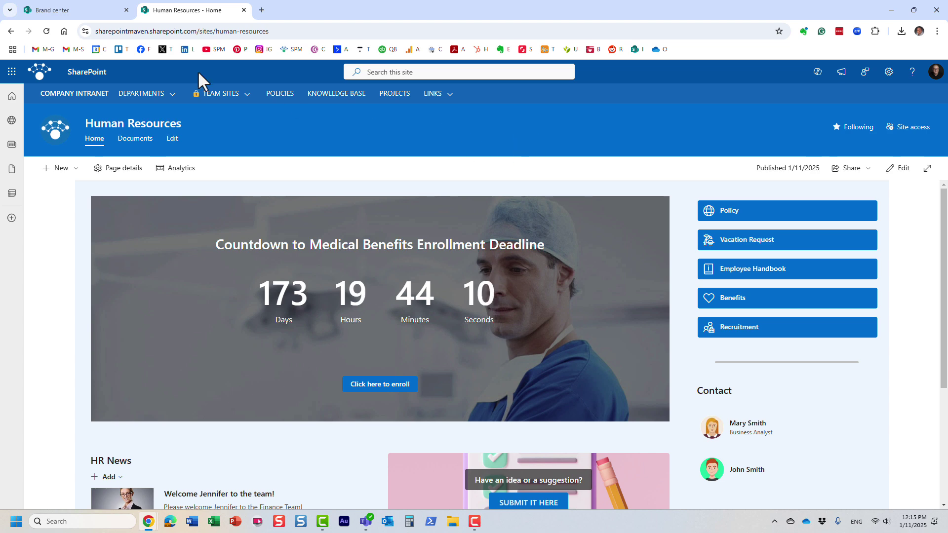
- Return to the Brand center tab, glance at the private Communication site window, then come back
left_click(91, 11)
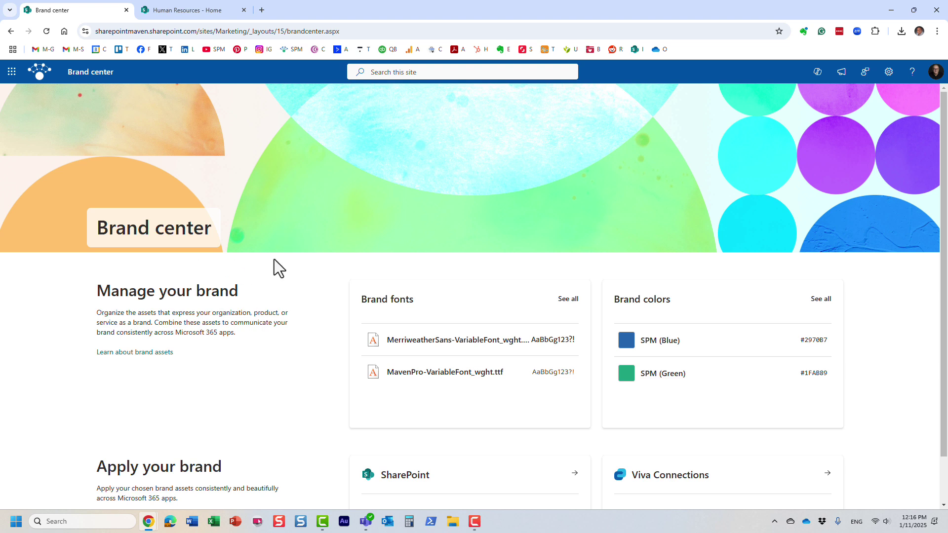
mouse_move(148, 522)
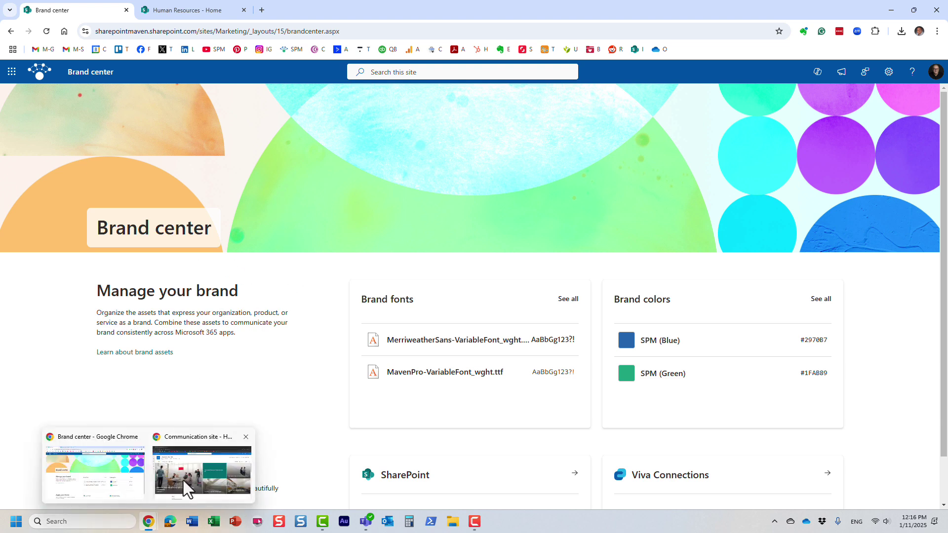
left_click(188, 487)
left_click(126, 481)
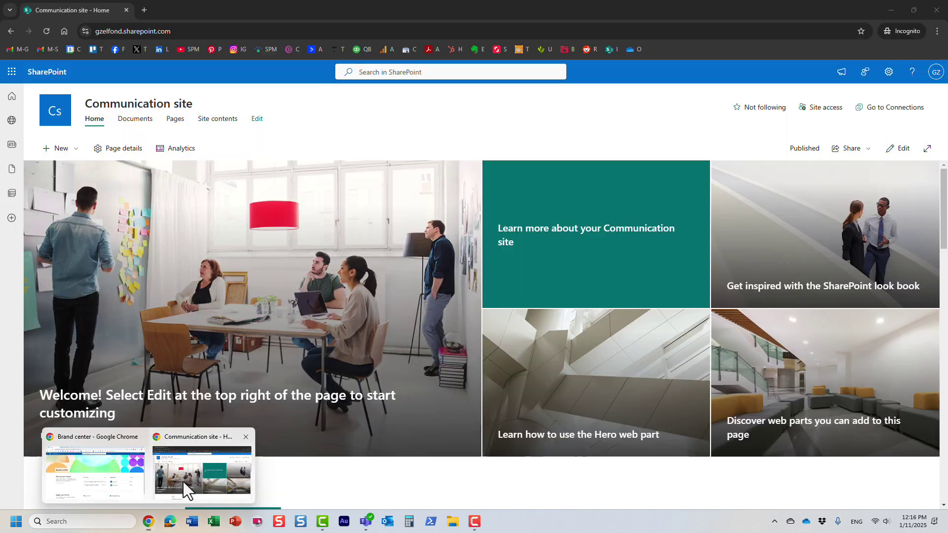
left_click(198, 469)
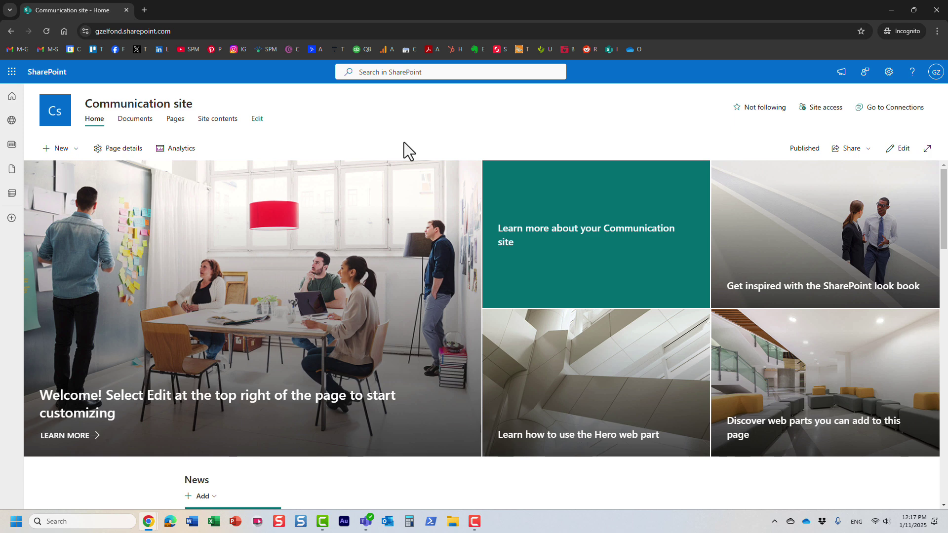
- From the app launcher, reach the Microsoft 365 admin center's Org settings for Brand center
left_click(12, 72)
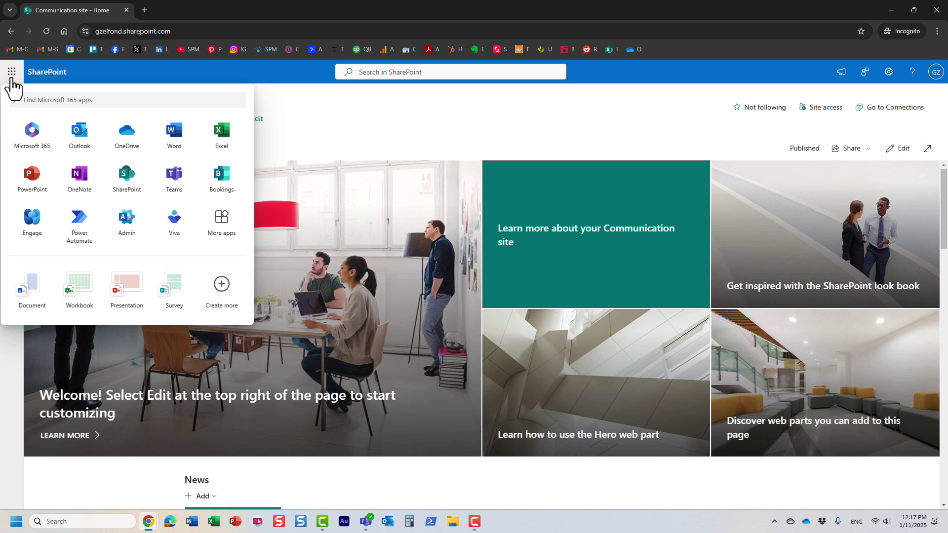
left_click(127, 220)
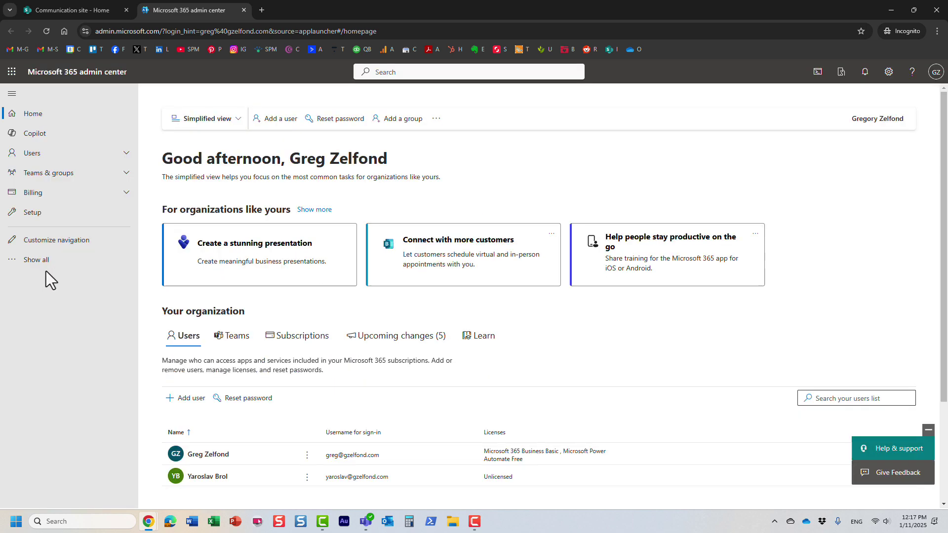
left_click(43, 262)
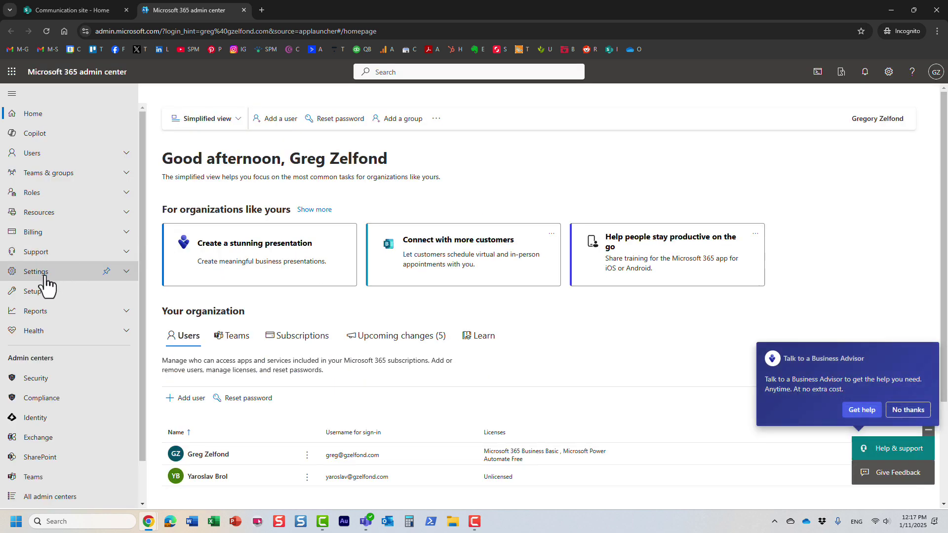
left_click(43, 273)
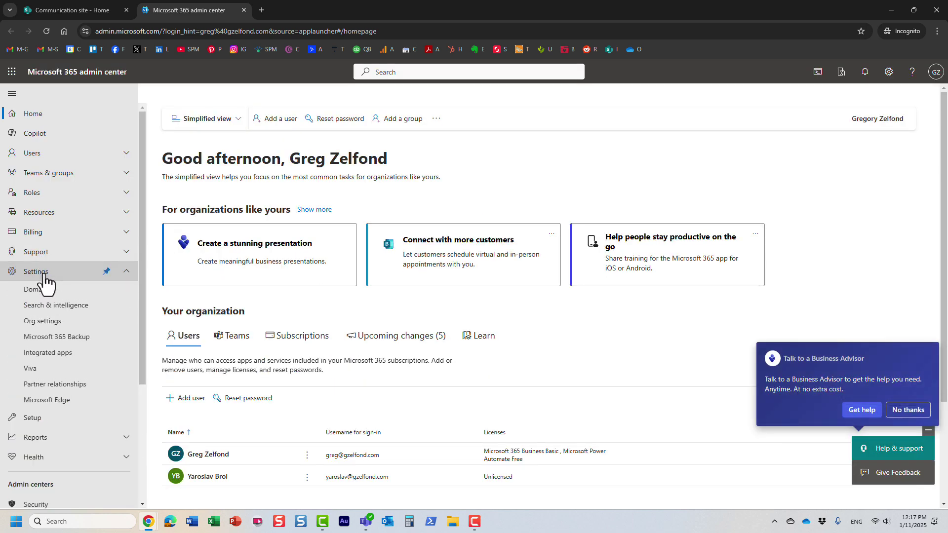
left_click(55, 326)
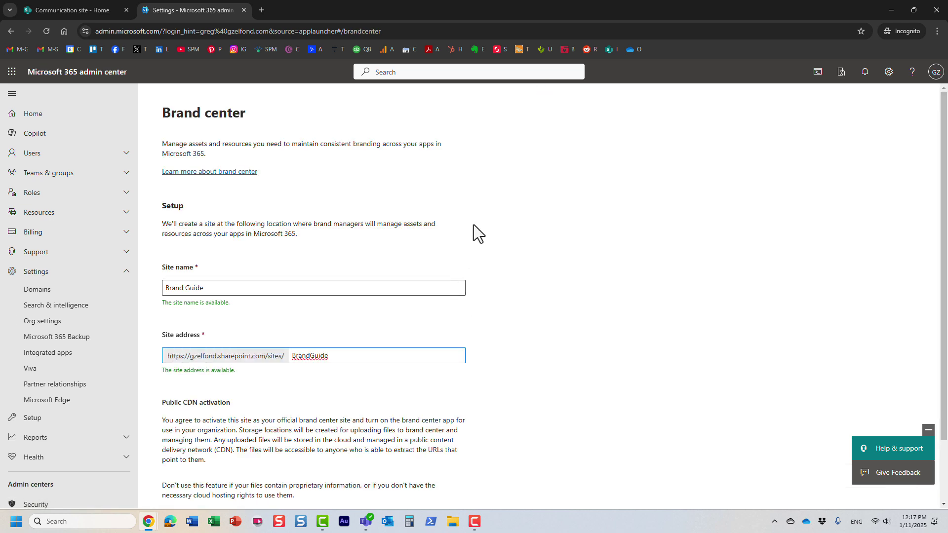
mouse_move(170, 521)
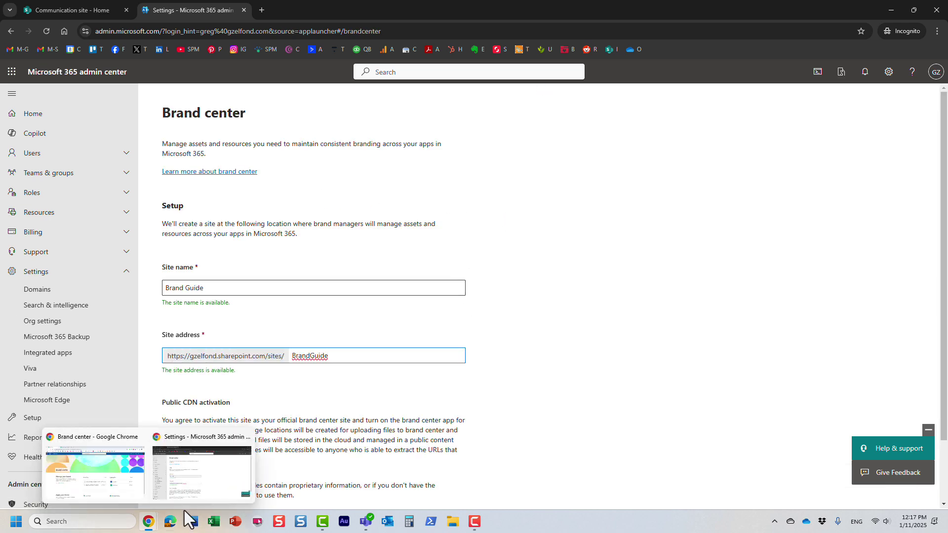
- Switch to the existing Brand center window with its two fonts and SPM colors
left_click(117, 487)
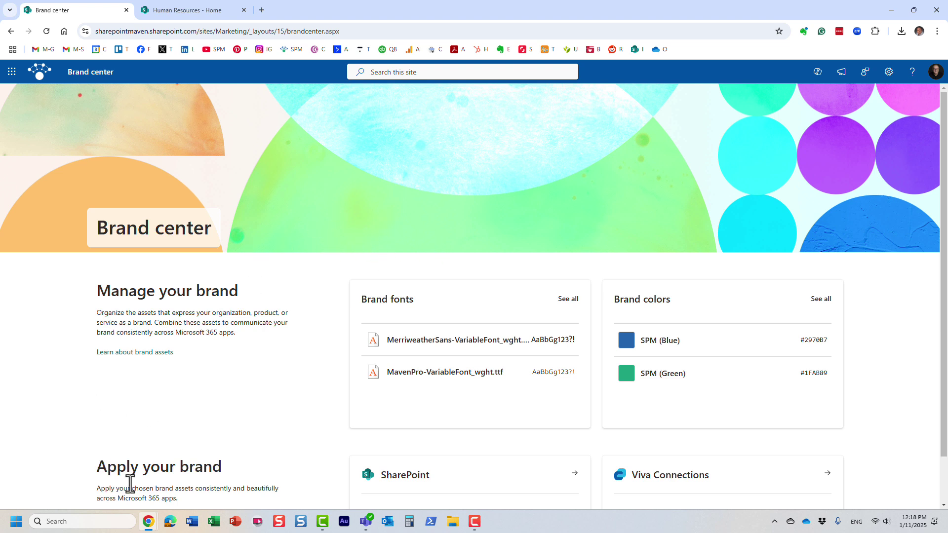
- Rename the proposed site from Brand Guide to Brand Center and agree to activate the public CDN
mouse_move(148, 521)
left_click(203, 475)
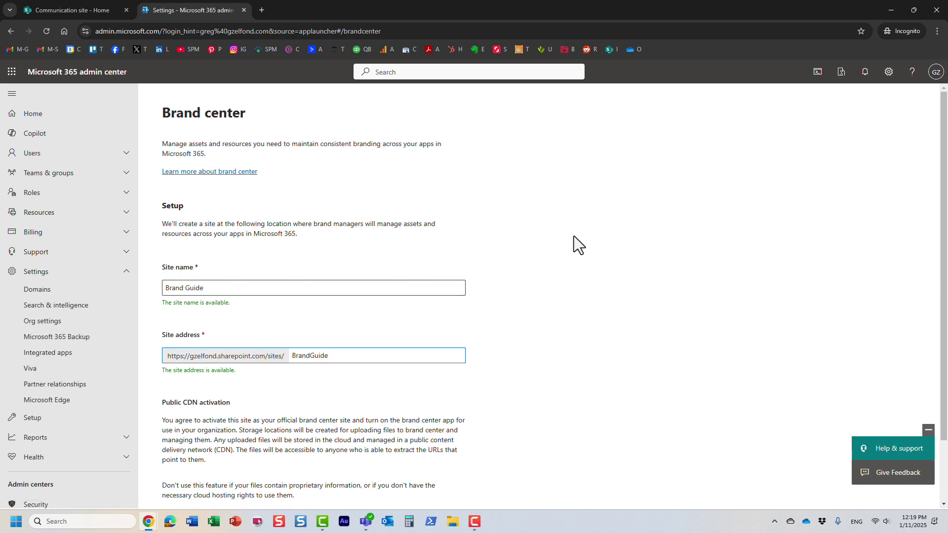
double_click(195, 288)
type("Ce")
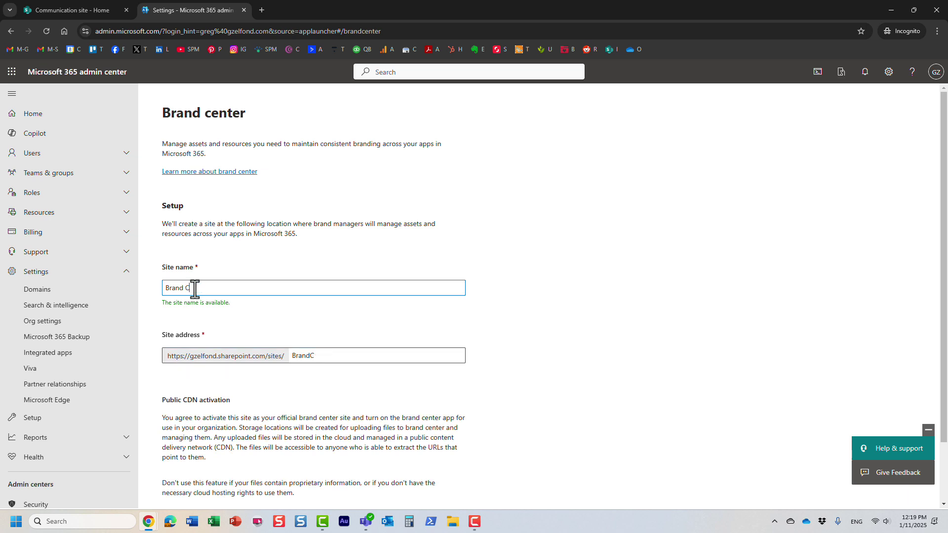
type("nter")
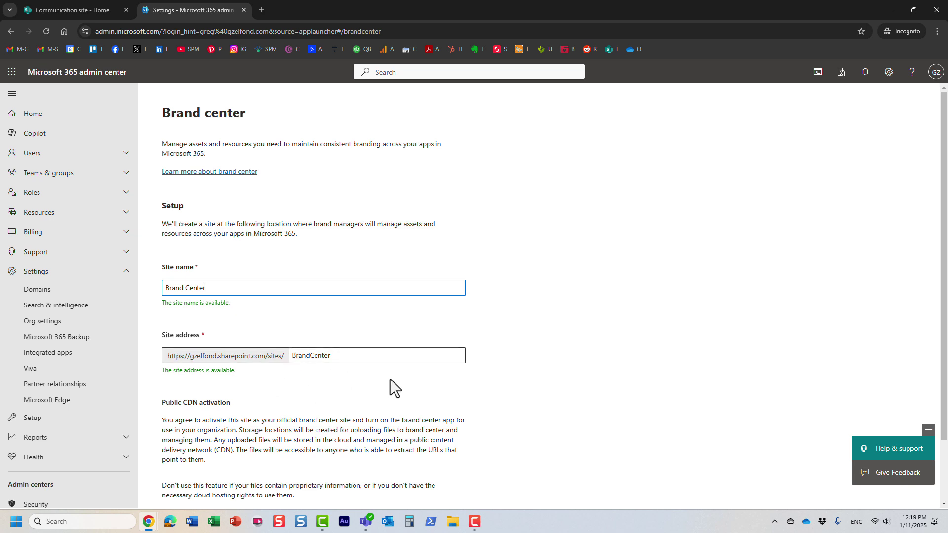
scroll(354, 378, "down", 3)
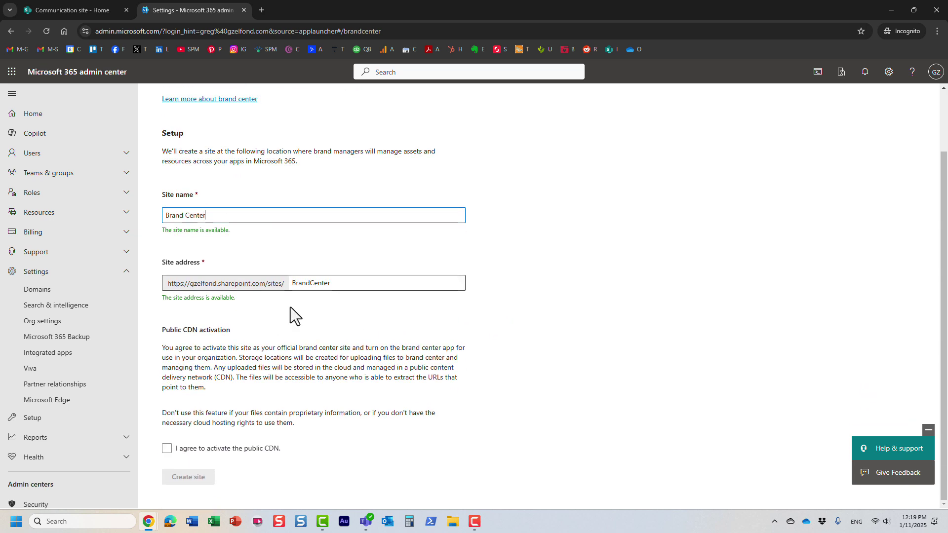
left_click(168, 449)
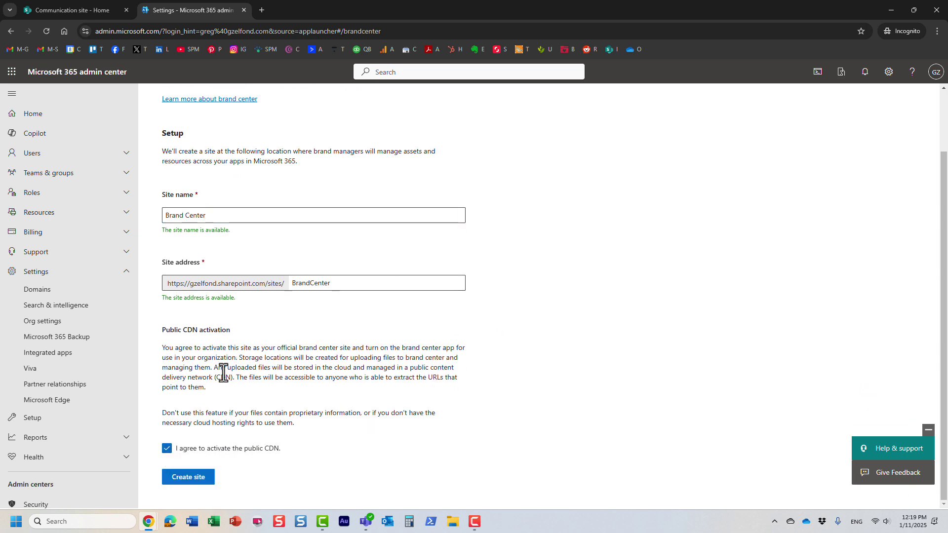
- Create the Brand Center site and copy its site link
left_click(202, 478)
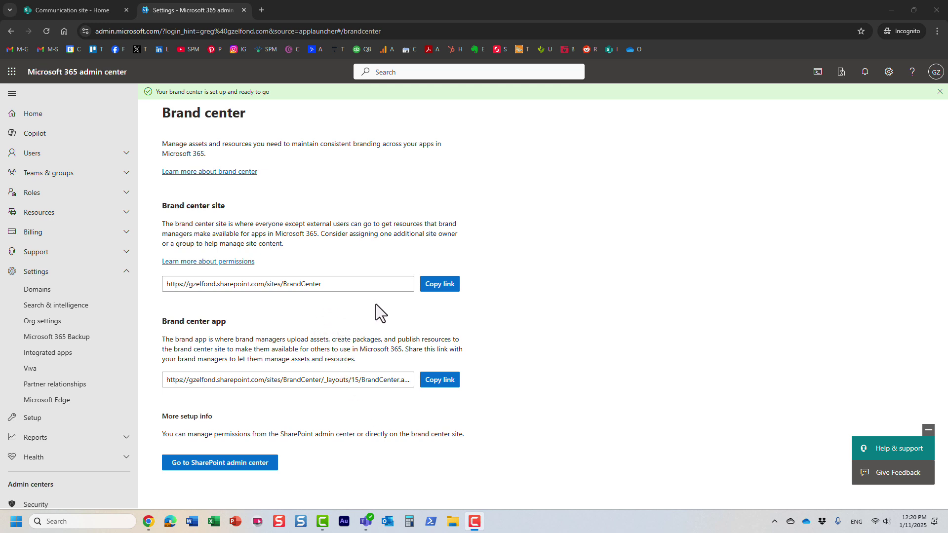
left_click(448, 285)
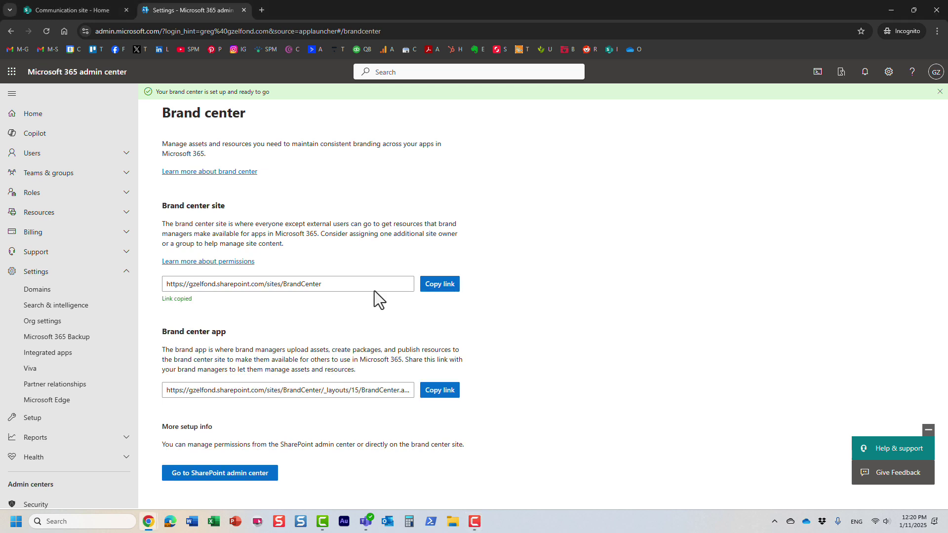
- Load the copied Brand Center URL in a private tab and show its site settings panel
left_click(260, 8)
key("ctrl+v")
key("Return")
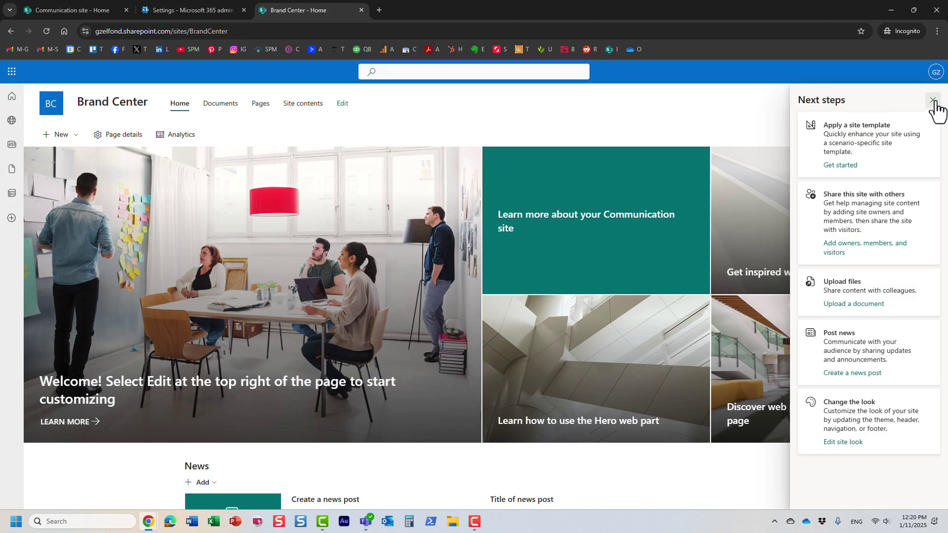
left_click(933, 101)
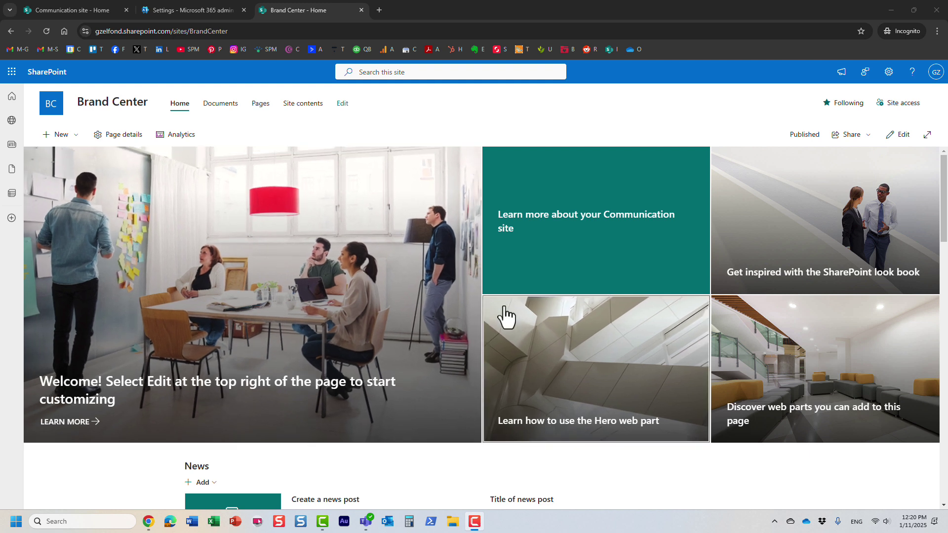
left_click(889, 73)
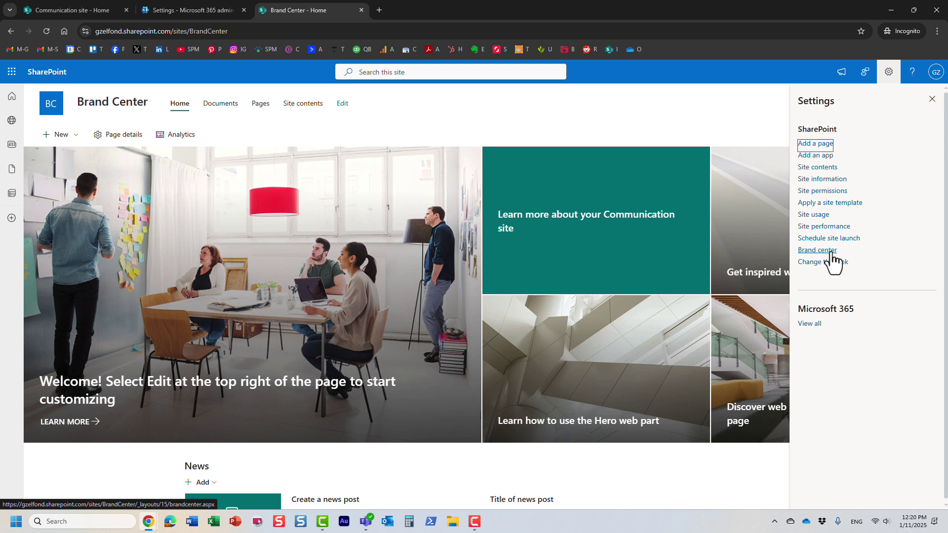
- Open the new site's Brand center page and review its empty Add fonts and Add colors cards
left_click(832, 253)
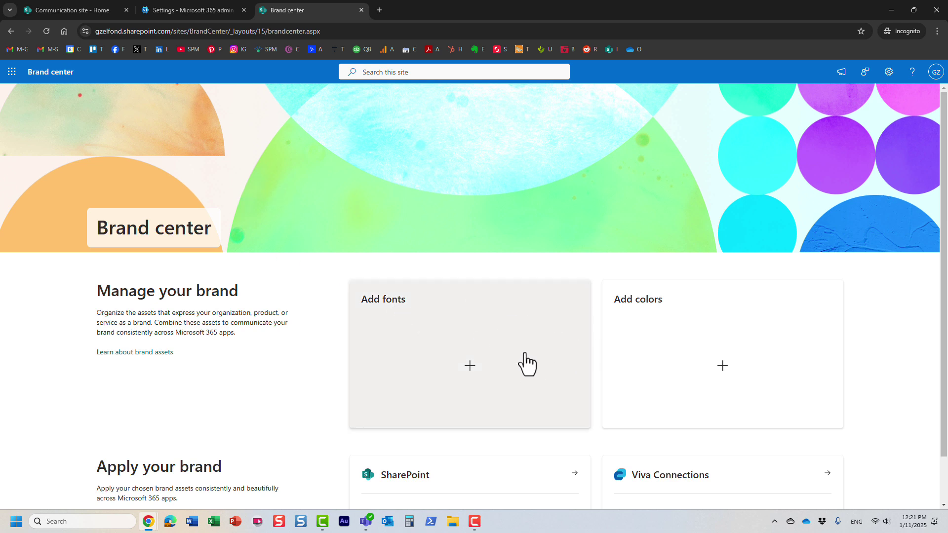
scroll(546, 371, "down", 1)
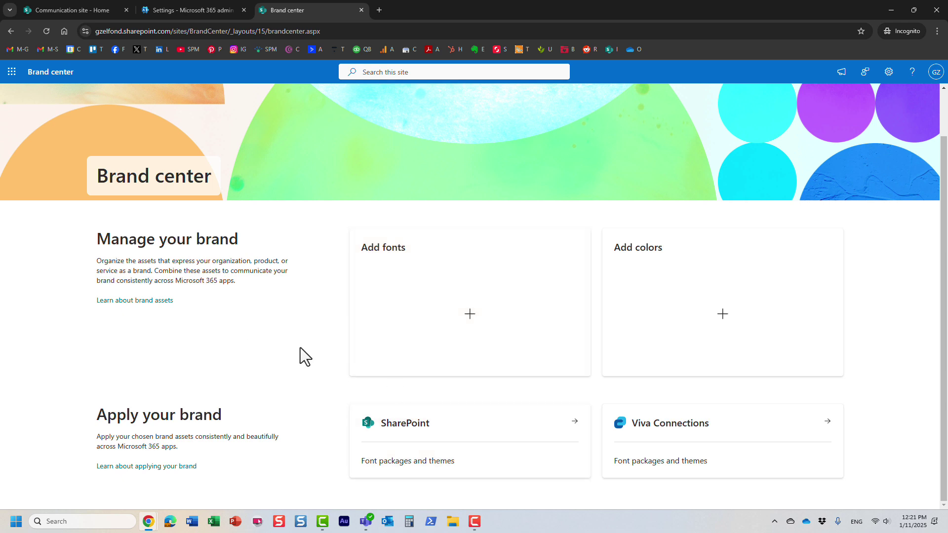
scroll(300, 348, "up", 1)
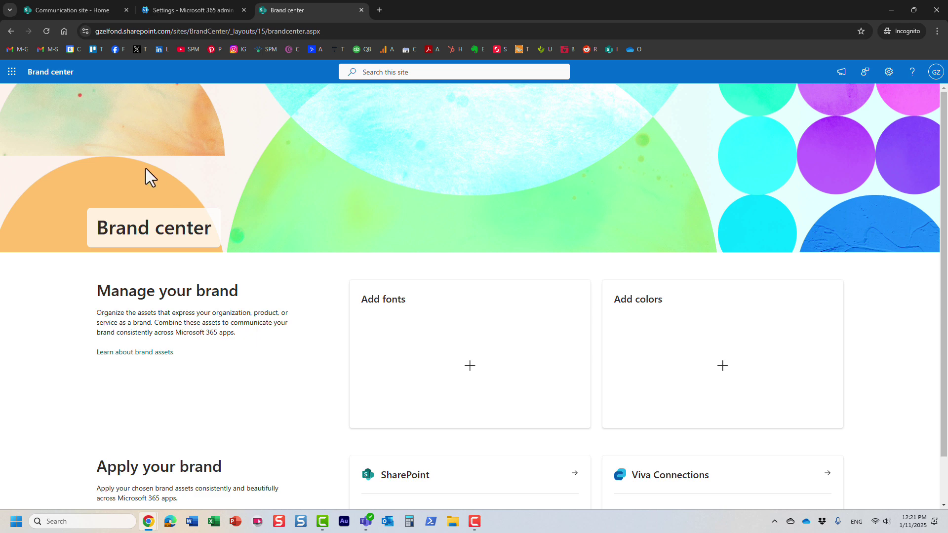
- Check the admin center tab, then switch to the window with the populated Brand center
left_click(198, 13)
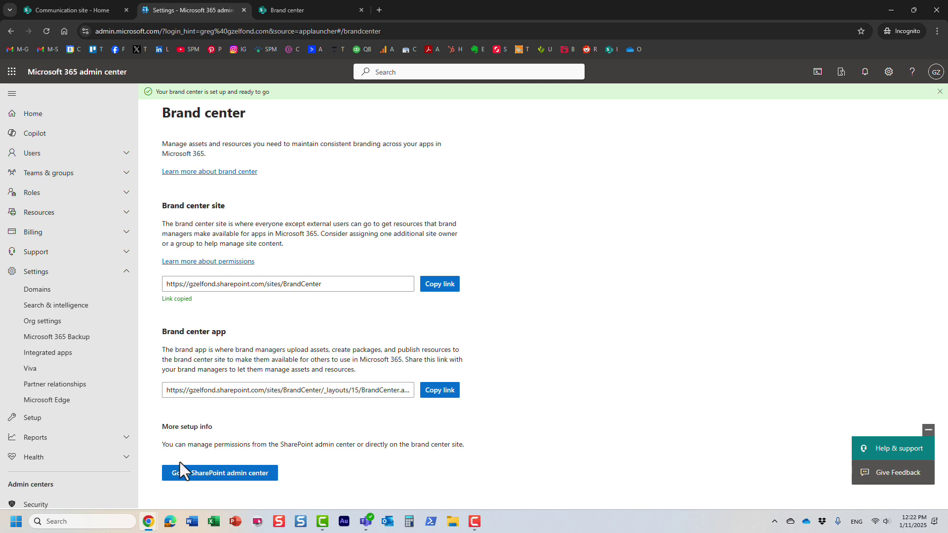
mouse_move(148, 522)
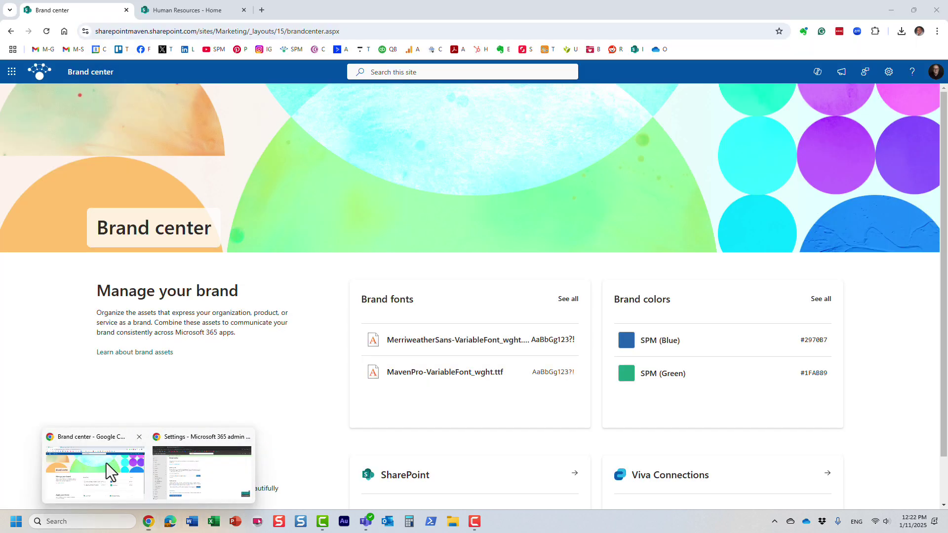
left_click(106, 463)
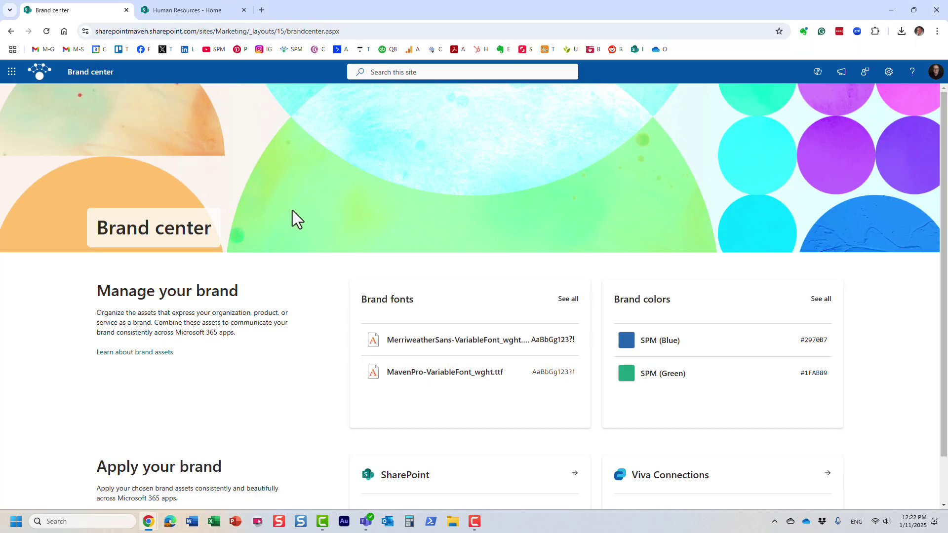
- Edit the Human Resources home page and insert an Image web part above the countdown
left_click(222, 9)
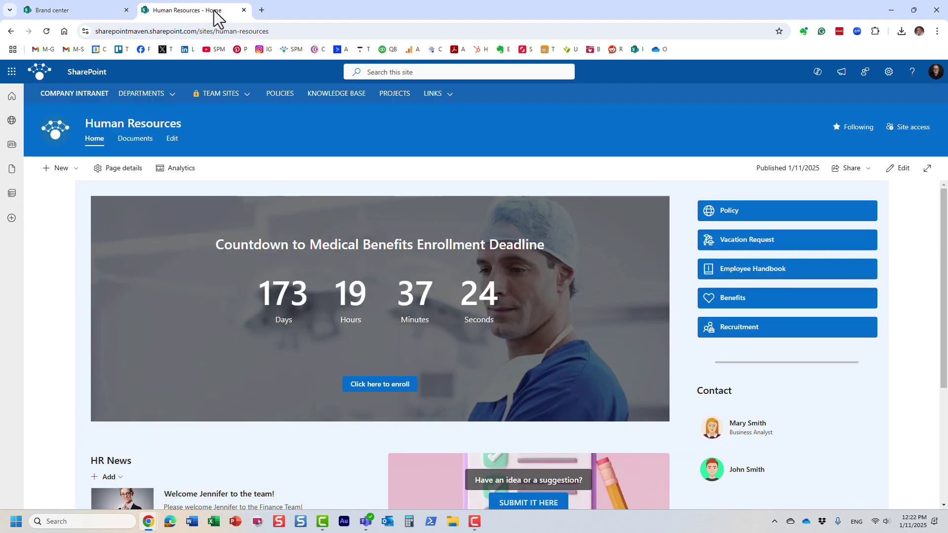
left_click(899, 168)
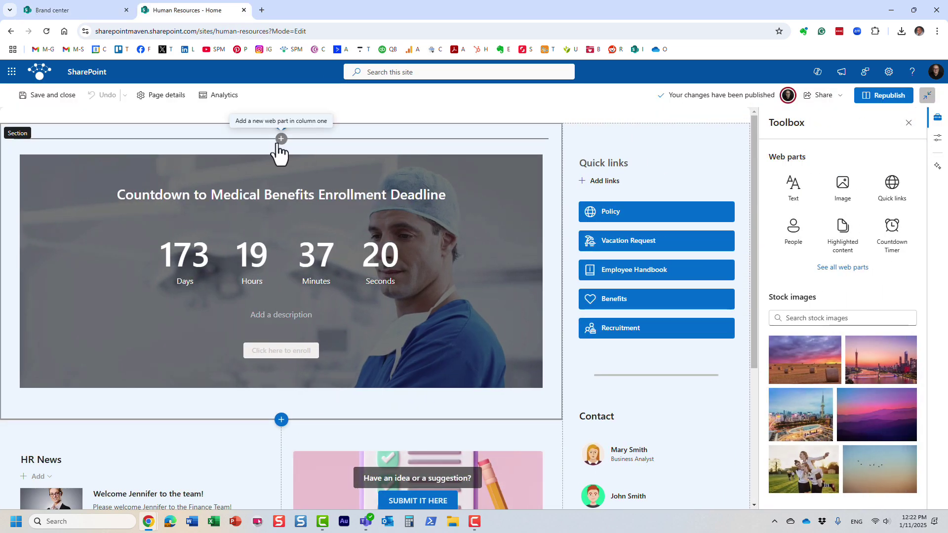
left_click(280, 139)
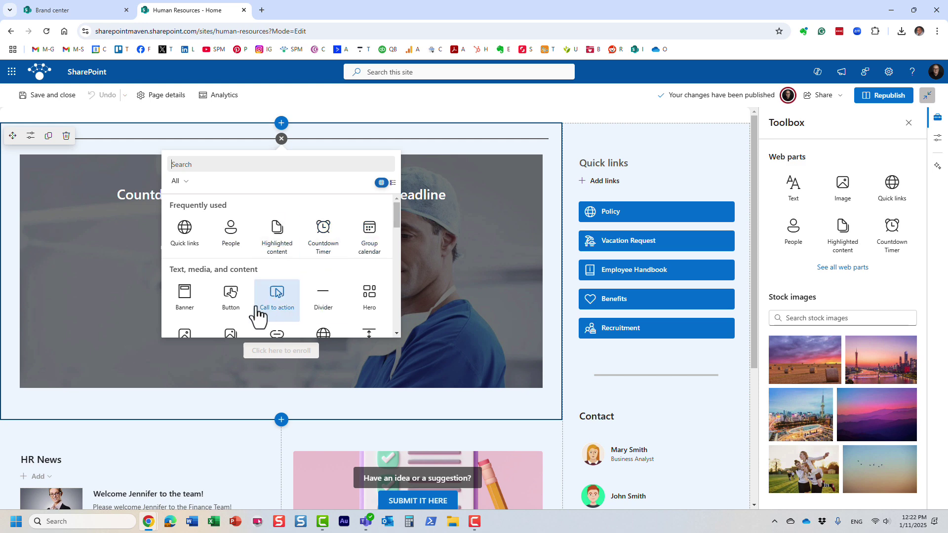
scroll(260, 328, "down", 2)
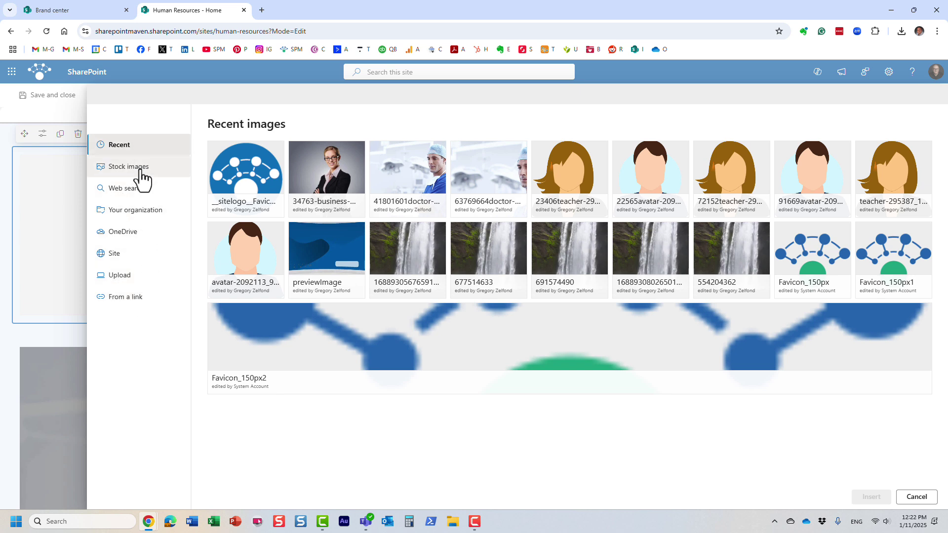
- Switch the image picker from Stock images to Your organization to show Company logos and Company stock images
left_click(140, 170)
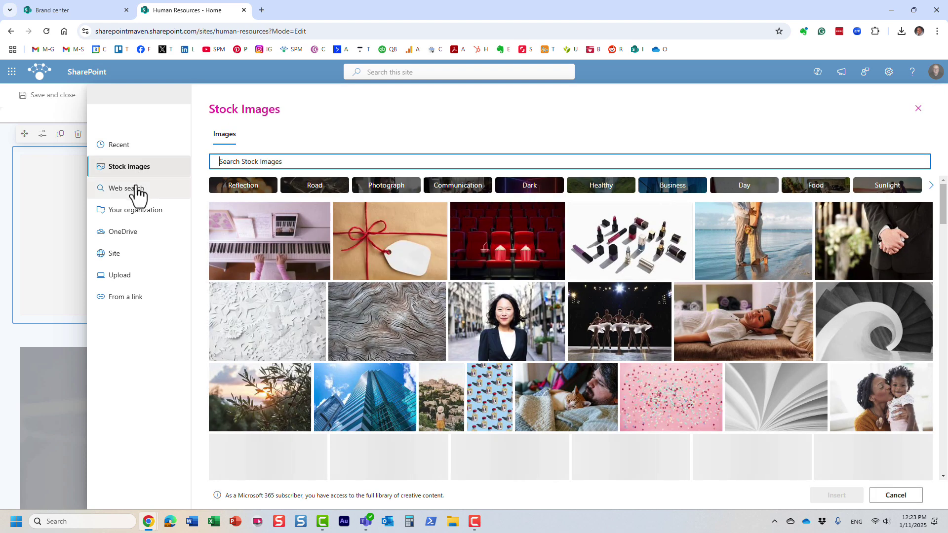
left_click(121, 218)
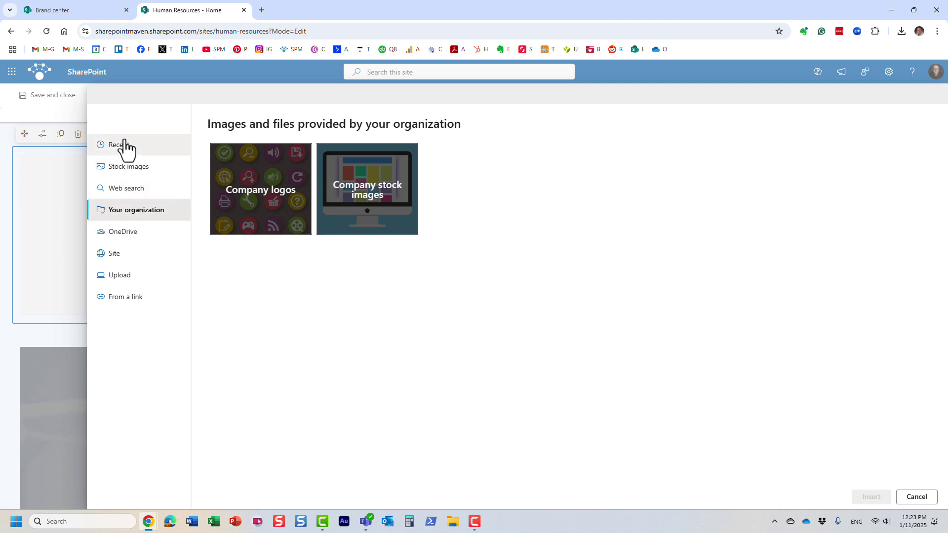
left_click(138, 172)
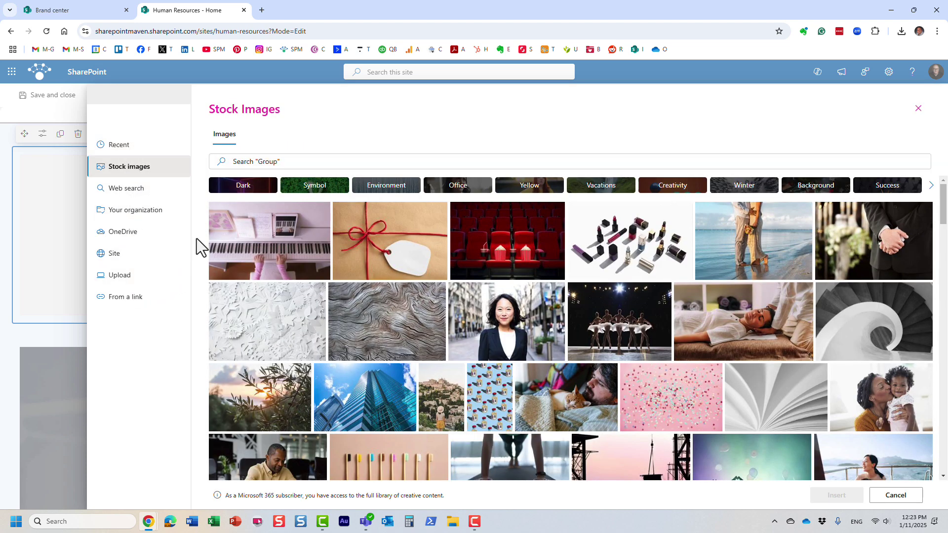
left_click(133, 216)
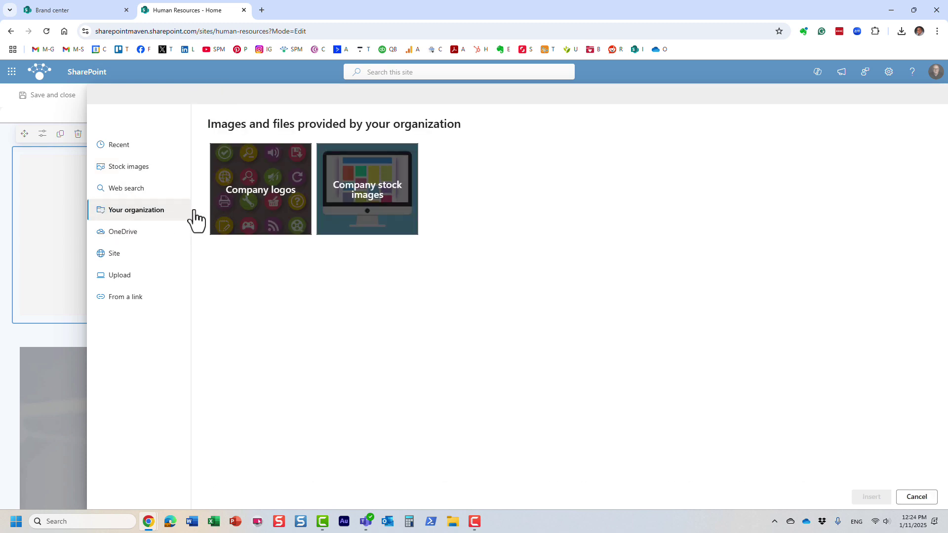
- Browse the Company logos collection of SharePoint Maven logo and icon files
left_click(271, 205)
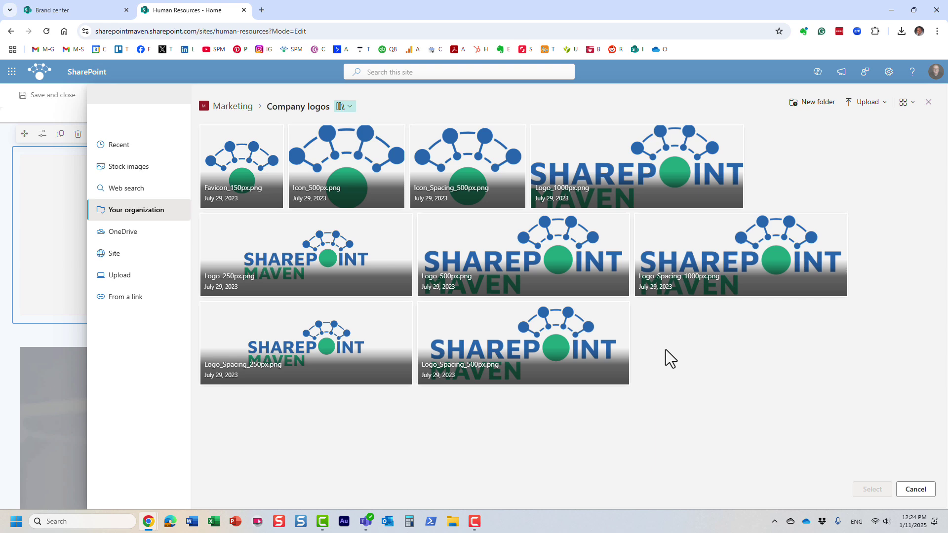
- Cancel the image picker and return to the Brand center tab with its fonts and SPM colors
left_click(915, 489)
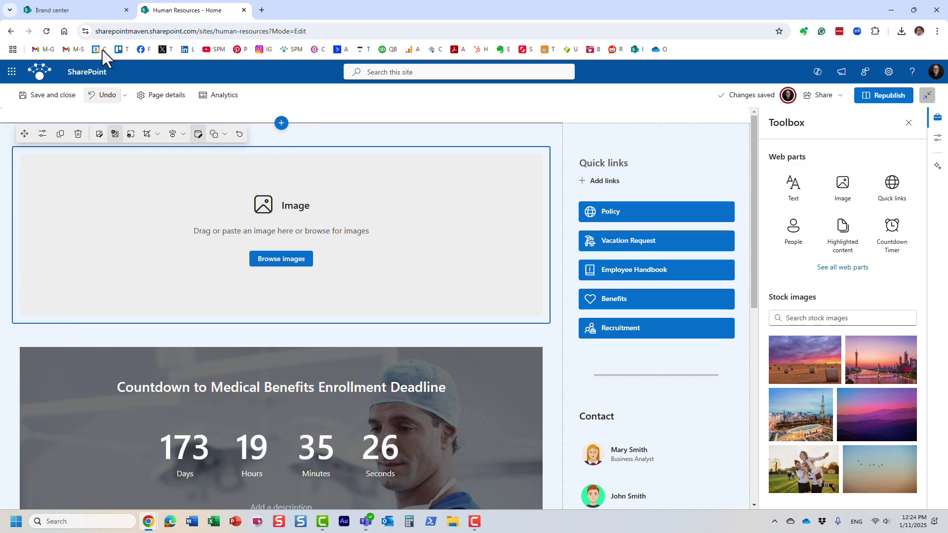
left_click(91, 11)
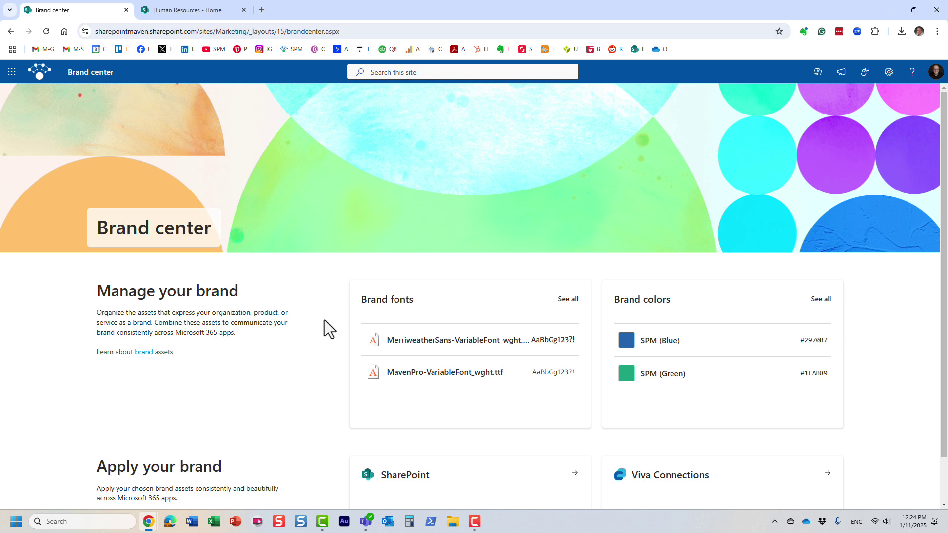
- Bring back the Microsoft 365 admin center window on Settings > Brand center
mouse_move(149, 521)
left_click(182, 493)
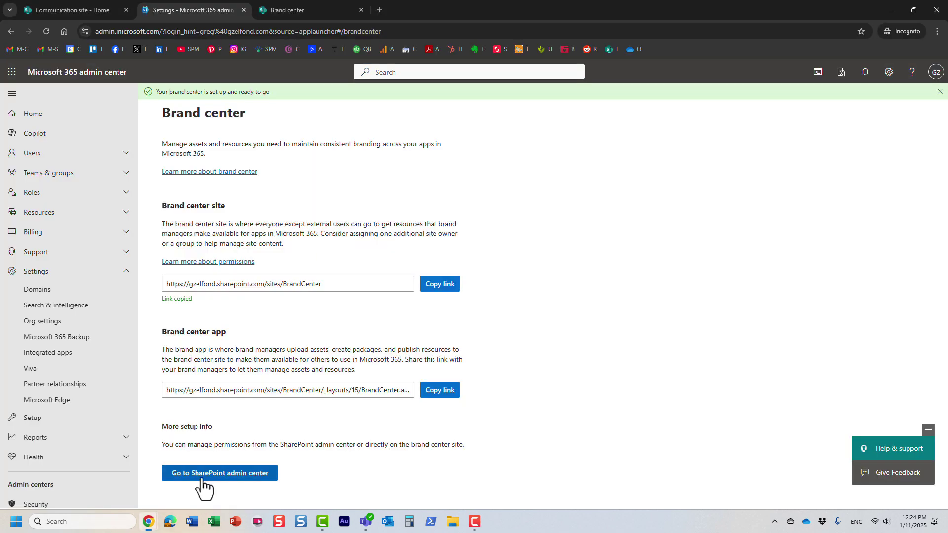